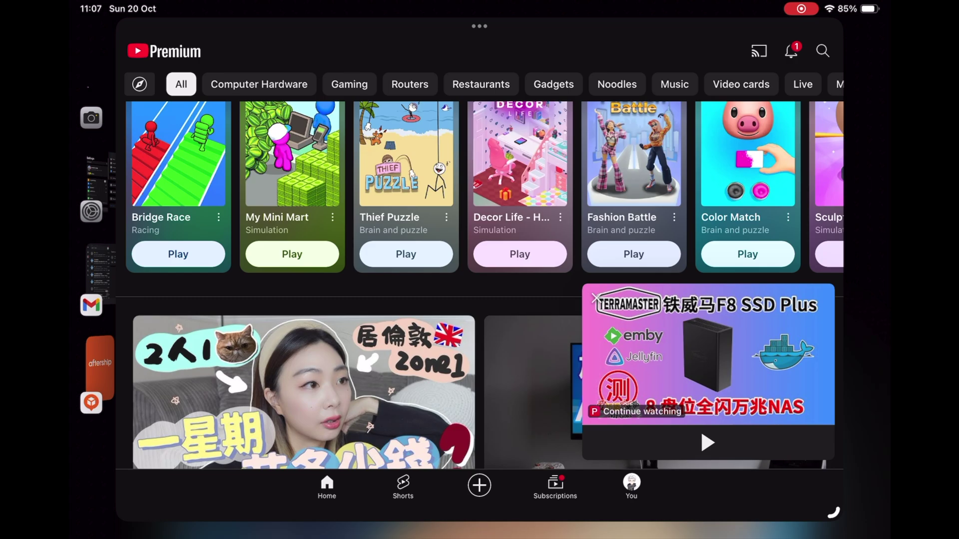
# - Nudge the YouTube window down-right, return to the Home Screen and launch Apple News from the Dock
pyautogui.moveTo(479, 26)
pyautogui.mouseDown()
pyautogui.moveTo(556, 30)
pyautogui.moveTo(601, 76)
pyautogui.moveTo(524, 163)
pyautogui.moveTo(531, 22)
pyautogui.moveTo(503, 18)
pyautogui.moveTo(508, 26)
pyautogui.mouseUp()
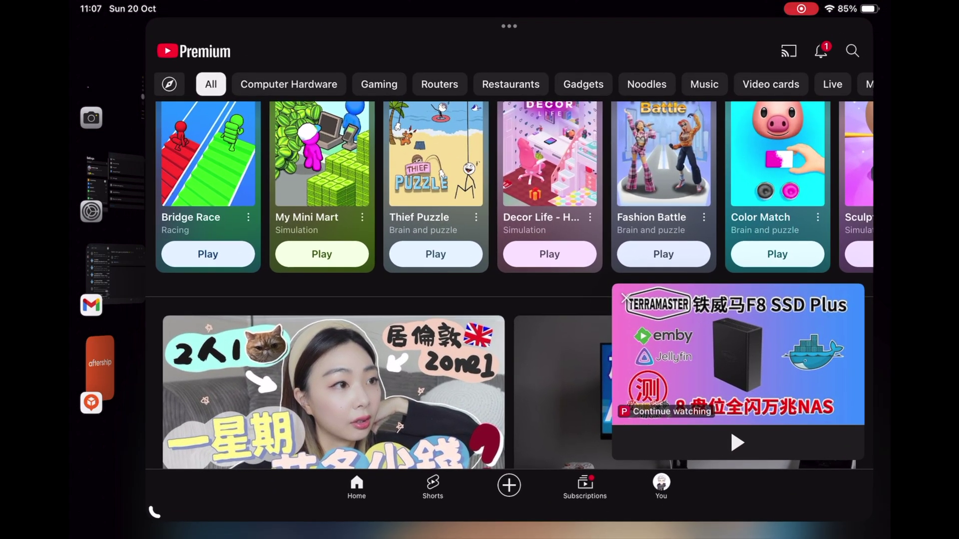
pyautogui.press('super+h')
pyautogui.click(631, 175)
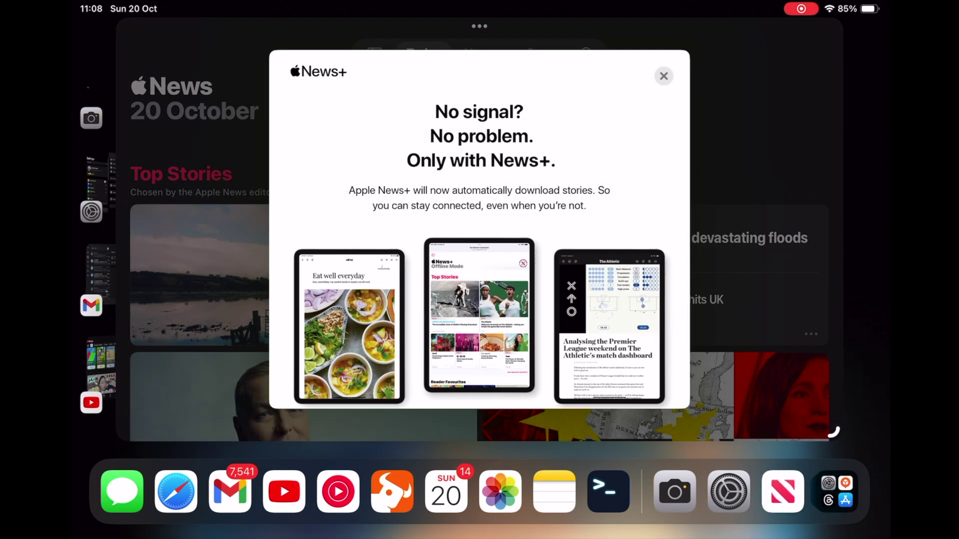
# - Dismiss the News+ offer, shrink News to a narrow portrait window and move YouTube to its left
pyautogui.press('Escape')
pyautogui.moveTo(834, 432); pyautogui.dragTo(592, 421)
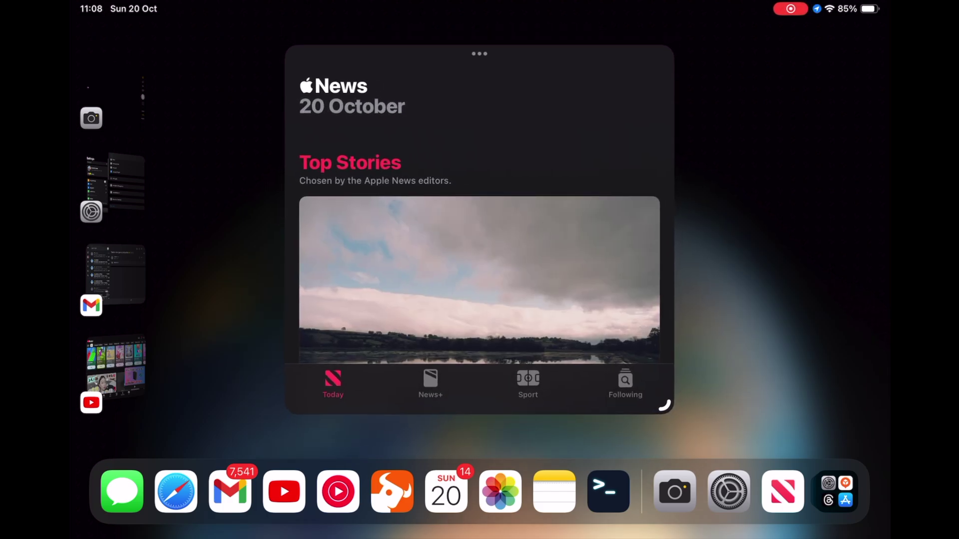
pyautogui.click(115, 368)
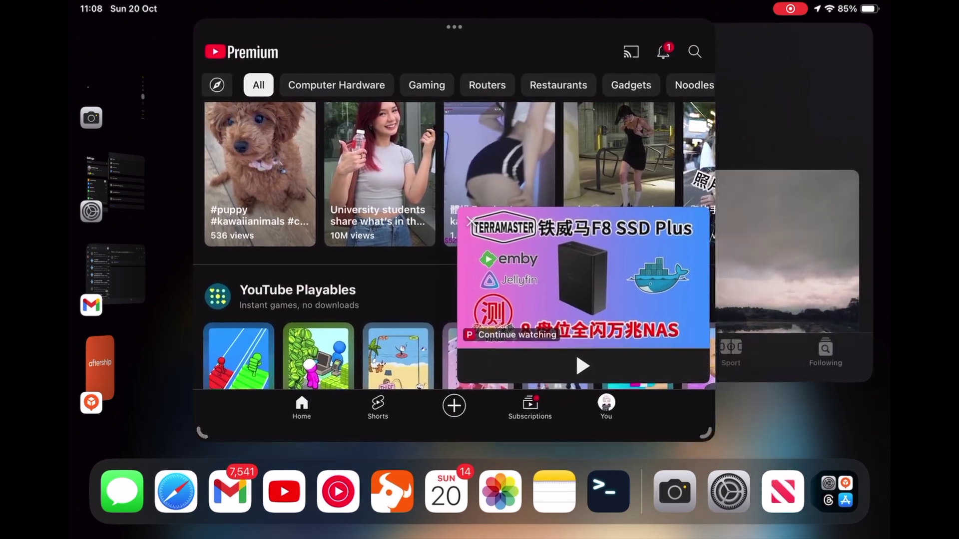
pyautogui.moveTo(604, 26); pyautogui.dragTo(347, 27)
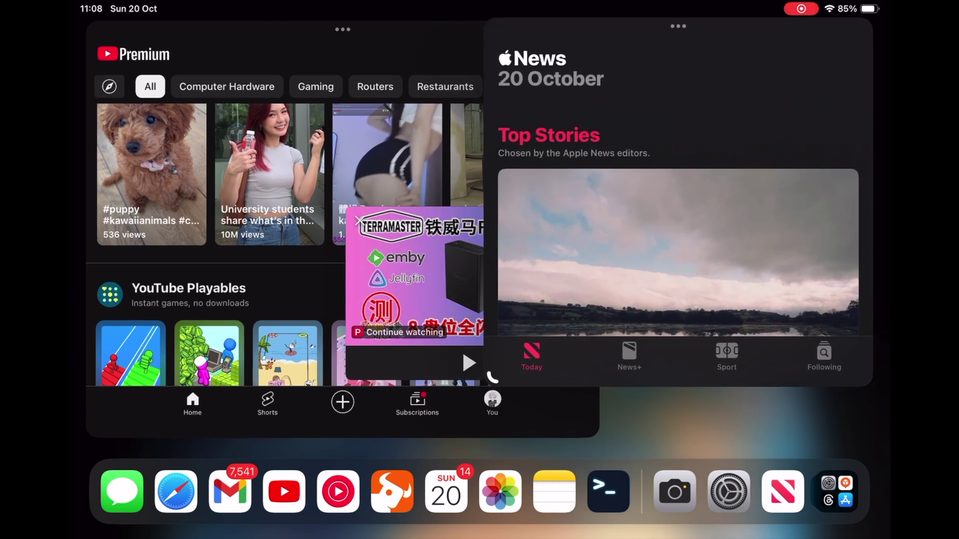
# - Resize both windows narrower so YouTube and News sit side by side, News on the right
pyautogui.moveTo(492, 376); pyautogui.dragTo(492, 431)
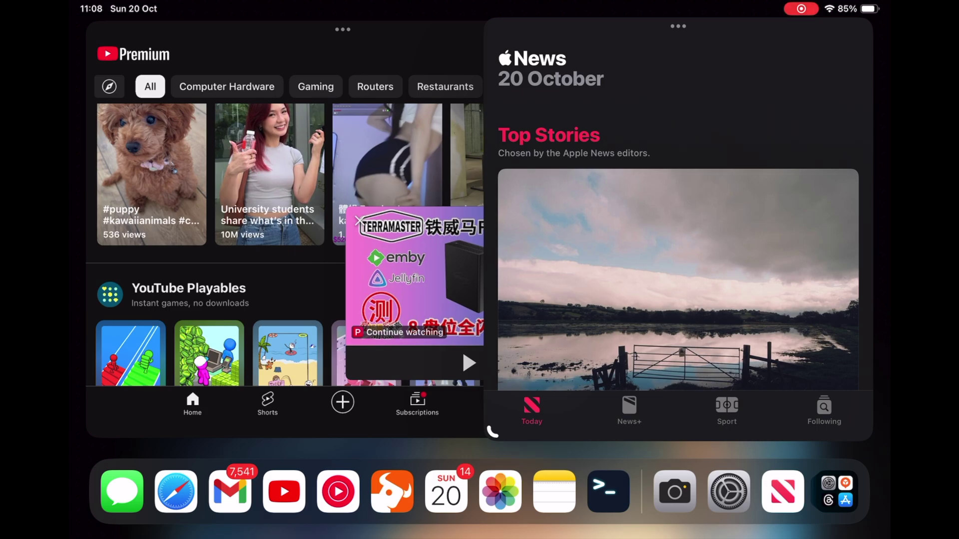
pyautogui.moveTo(492, 432); pyautogui.dragTo(624, 432)
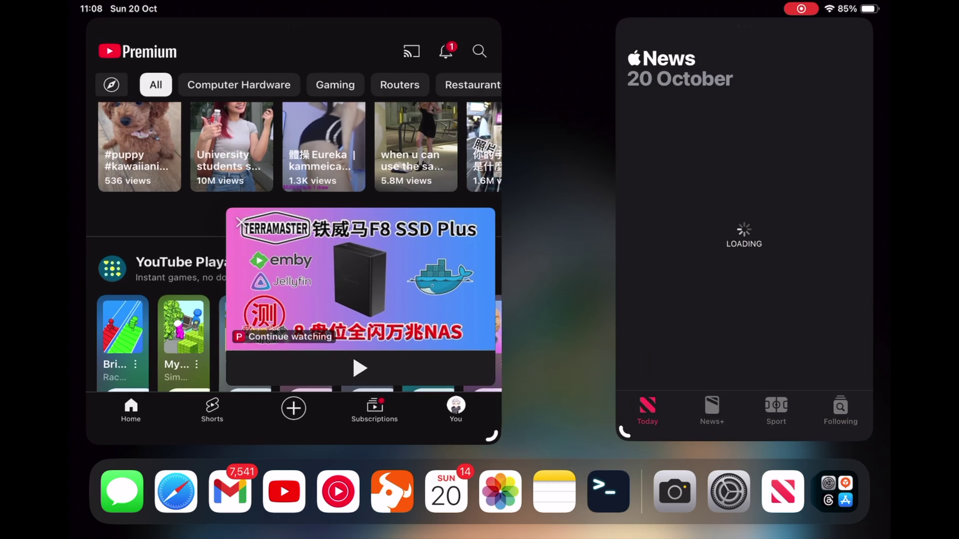
pyautogui.moveTo(492, 435); pyautogui.dragTo(333, 432)
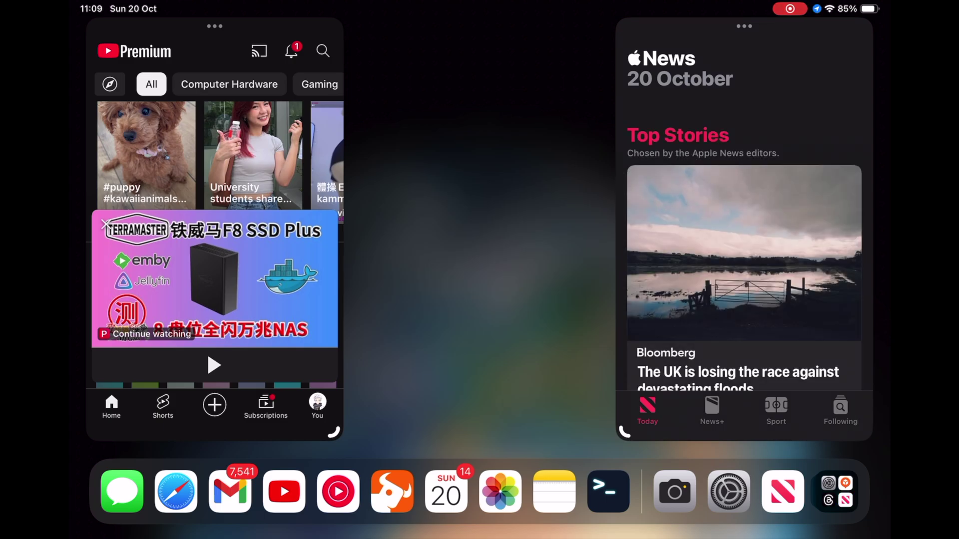
# - Add Safari from the Dock as a third window and position it between YouTube and News
pyautogui.moveTo(176, 491)
pyautogui.mouseDown()
pyautogui.moveTo(407, 239)
pyautogui.moveTo(437, 245)
pyautogui.mouseUp()
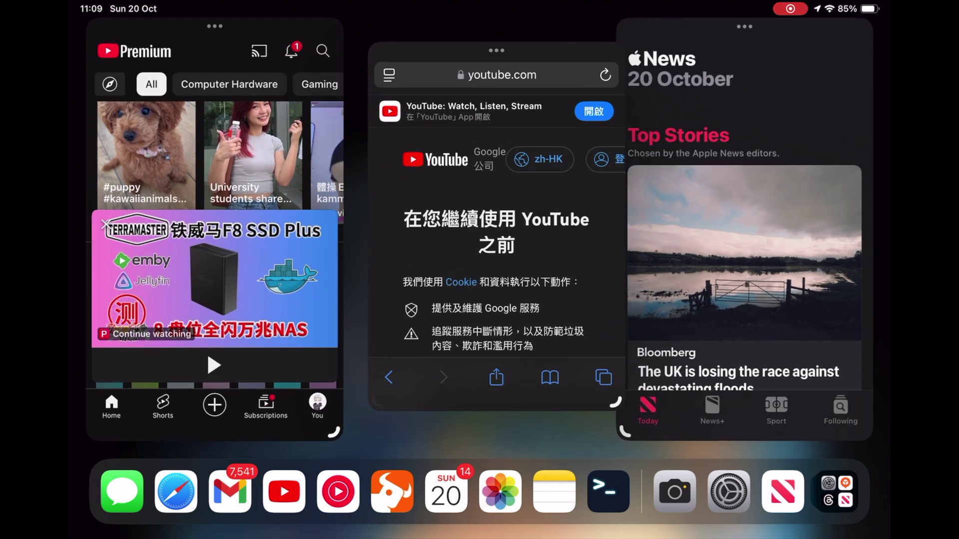
pyautogui.moveTo(496, 50); pyautogui.dragTo(329, 81)
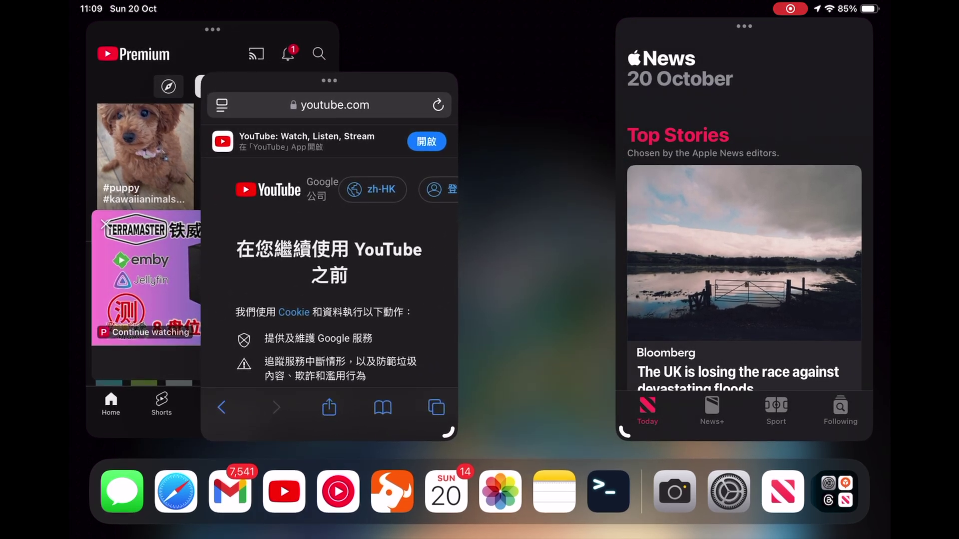
pyautogui.moveTo(329, 80)
pyautogui.mouseDown()
pyautogui.moveTo(596, 58)
pyautogui.moveTo(479, 81)
pyautogui.mouseUp()
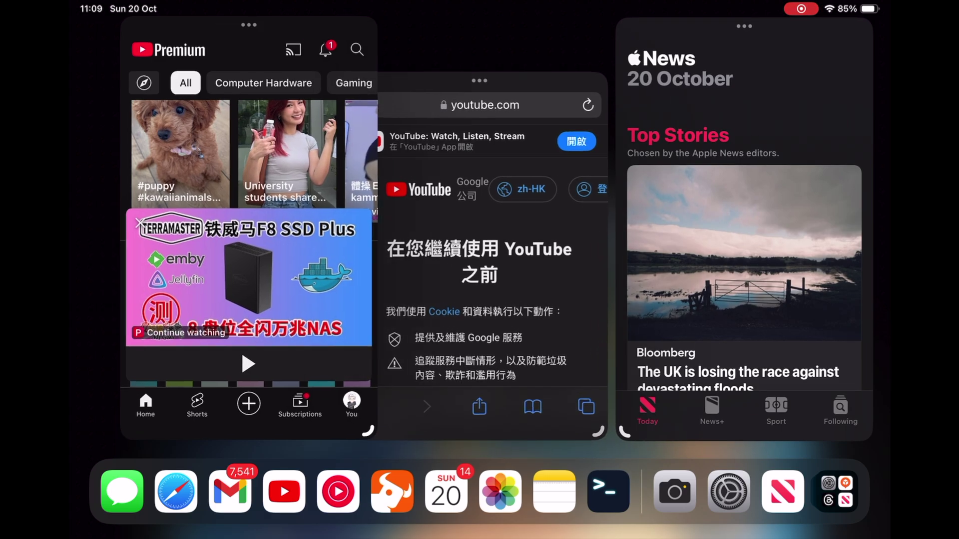
pyautogui.moveTo(479, 81)
pyautogui.mouseDown()
pyautogui.moveTo(628, 68)
pyautogui.moveTo(480, 81)
pyautogui.mouseUp()
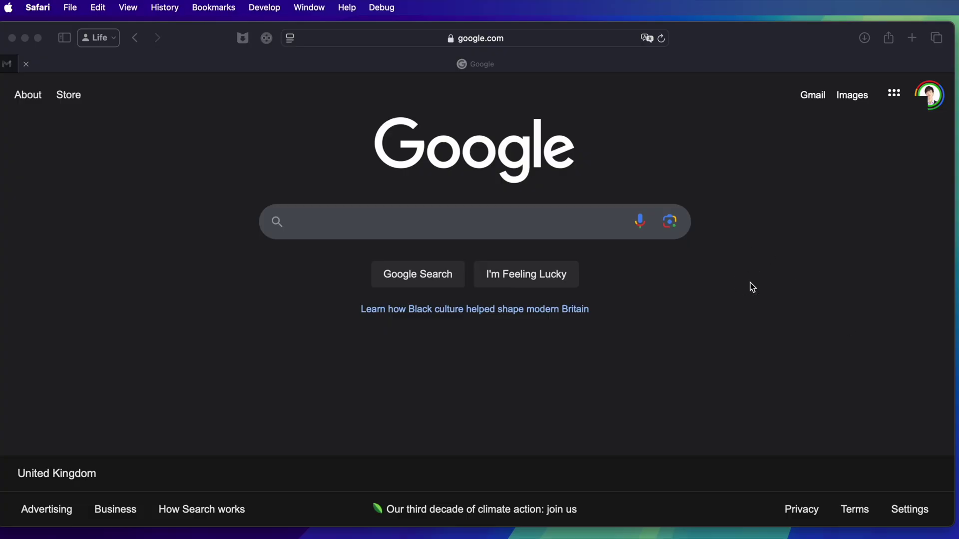
# - Load the pasted misakaX short link in Safari to reach the GitHub releases page
pyautogui.click(611, 37)
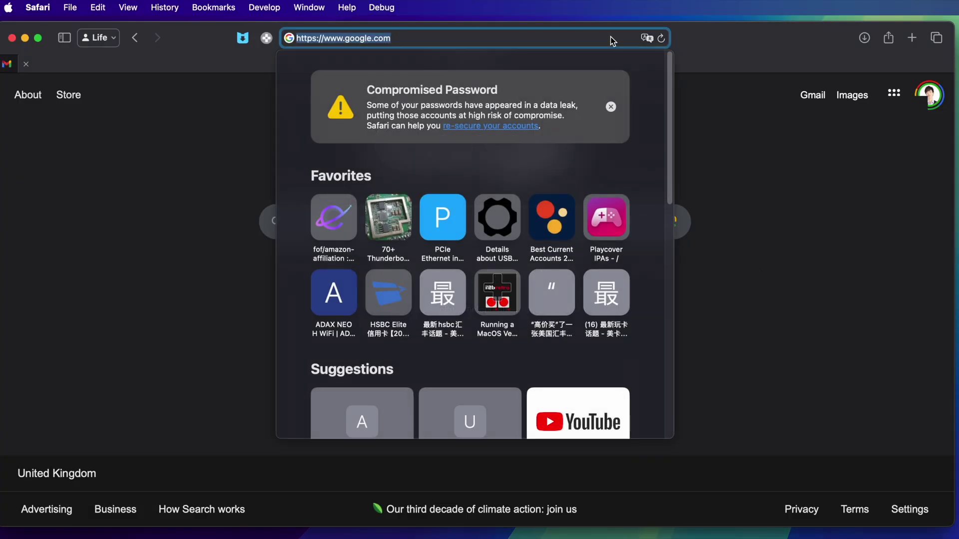
pyautogui.write('noxsayin.com/mini1')
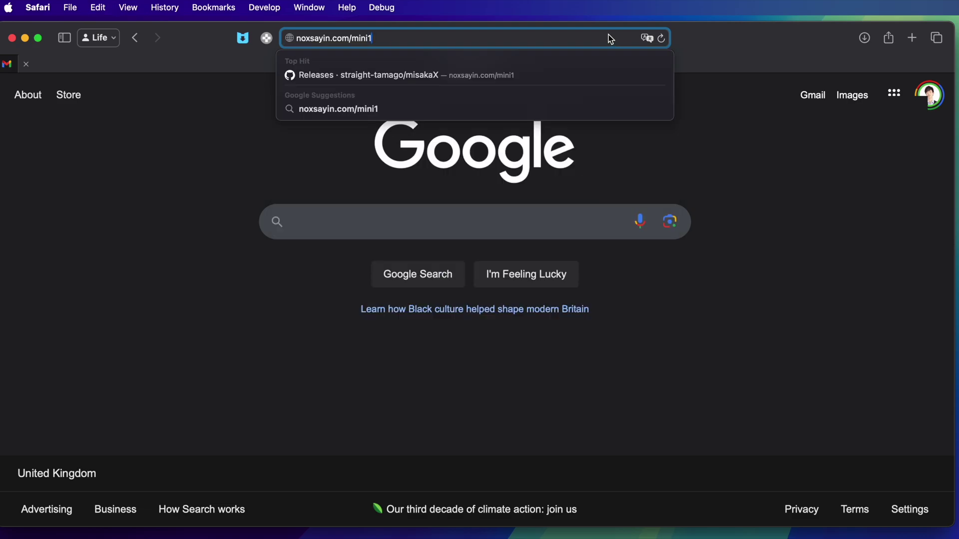
pyautogui.press('Return')
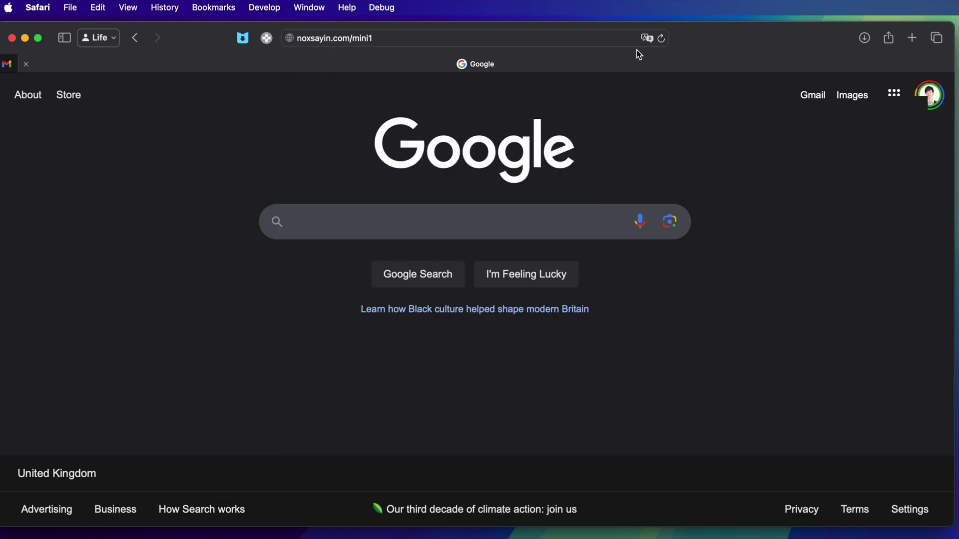
pyautogui.click(631, 42)
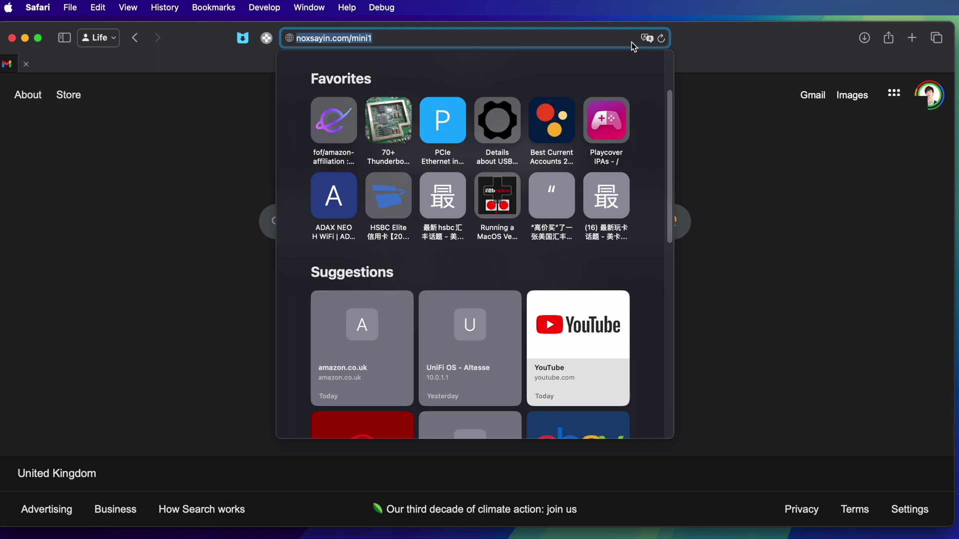
pyautogui.press('Return')
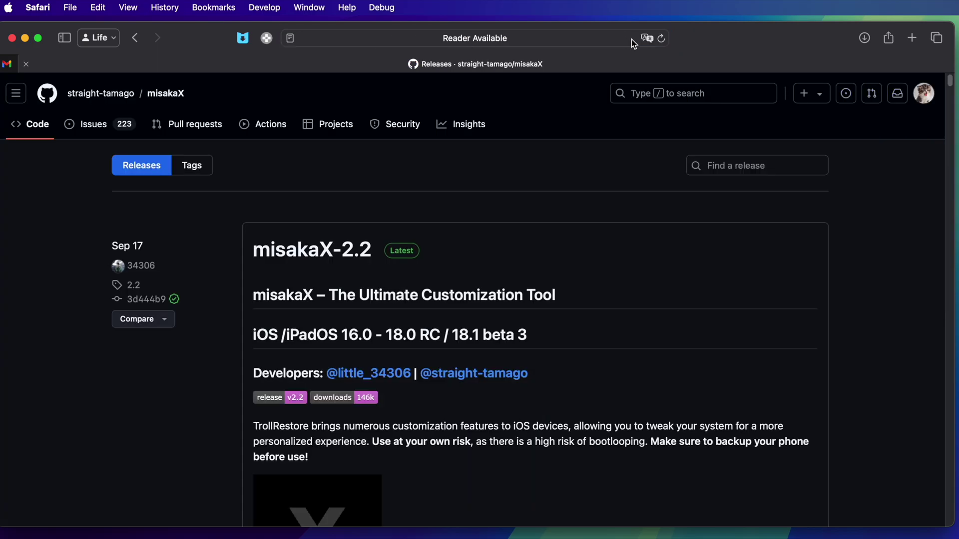
pyautogui.scroll(-10, 663, 299)
pyautogui.scroll(-5, 660, 297)
pyautogui.scroll(-3, 660, 296)
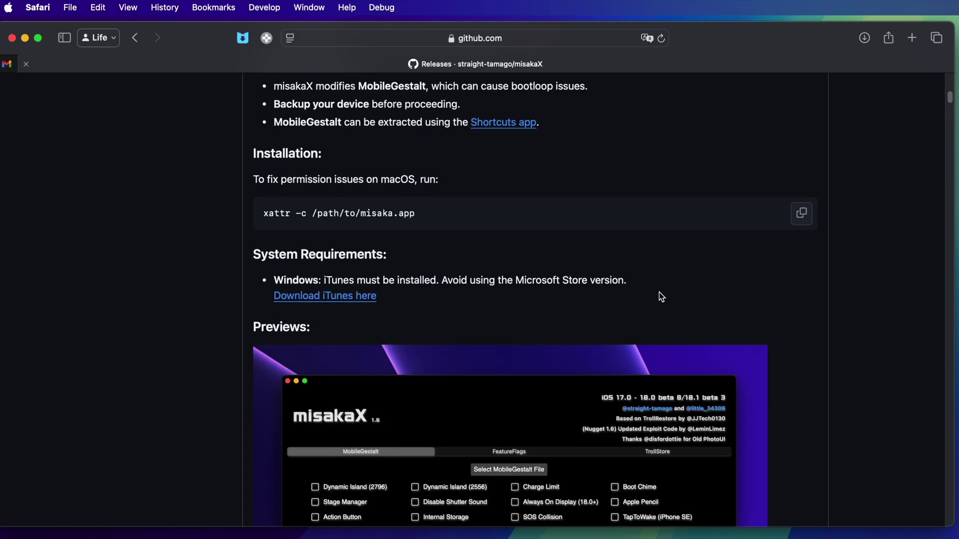
pyautogui.scroll(-3, 659, 294)
pyautogui.scroll(-5, 658, 295)
pyautogui.scroll(-2, 658, 292)
pyautogui.scroll(-3, 658, 292)
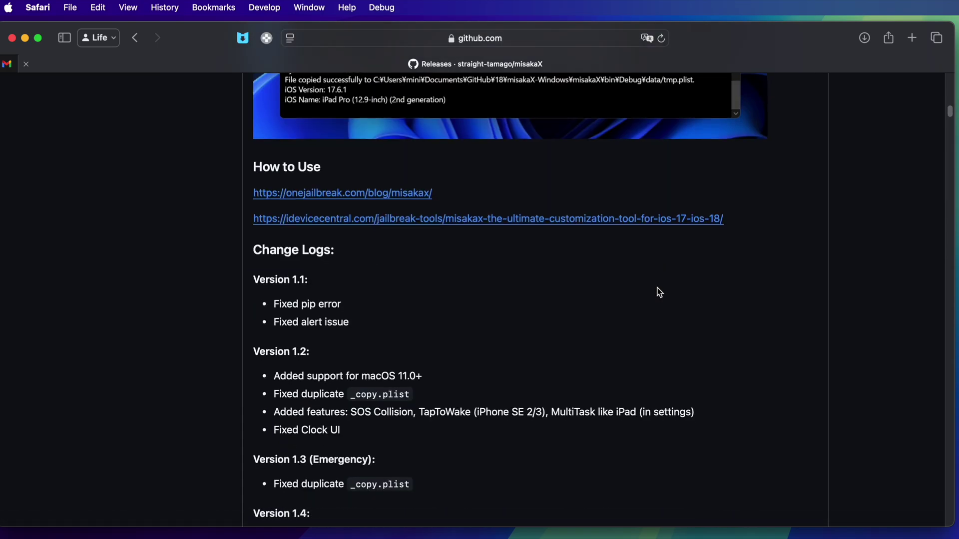
pyautogui.scroll(-5, 658, 292)
pyautogui.scroll(-10, 657, 292)
pyautogui.scroll(-5, 657, 291)
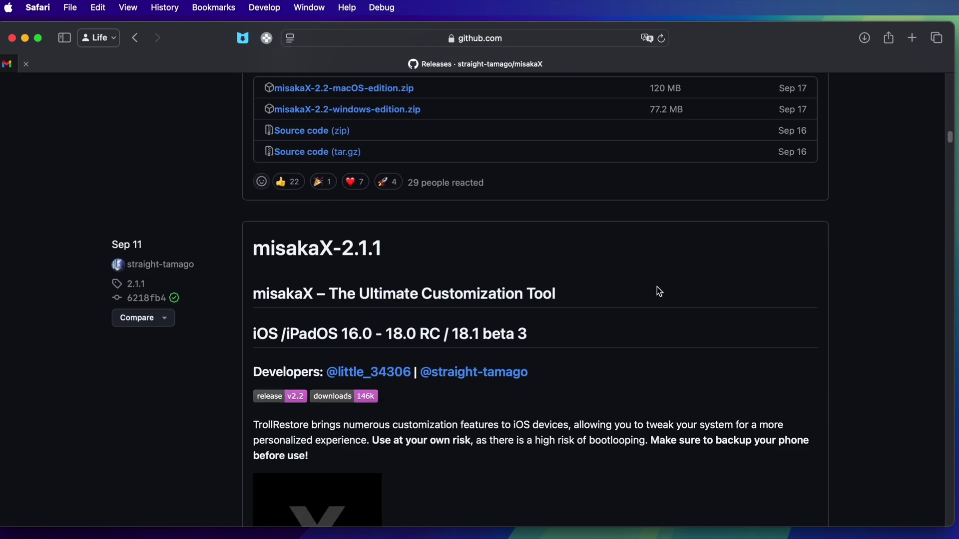
pyautogui.scroll(3, 379, 279)
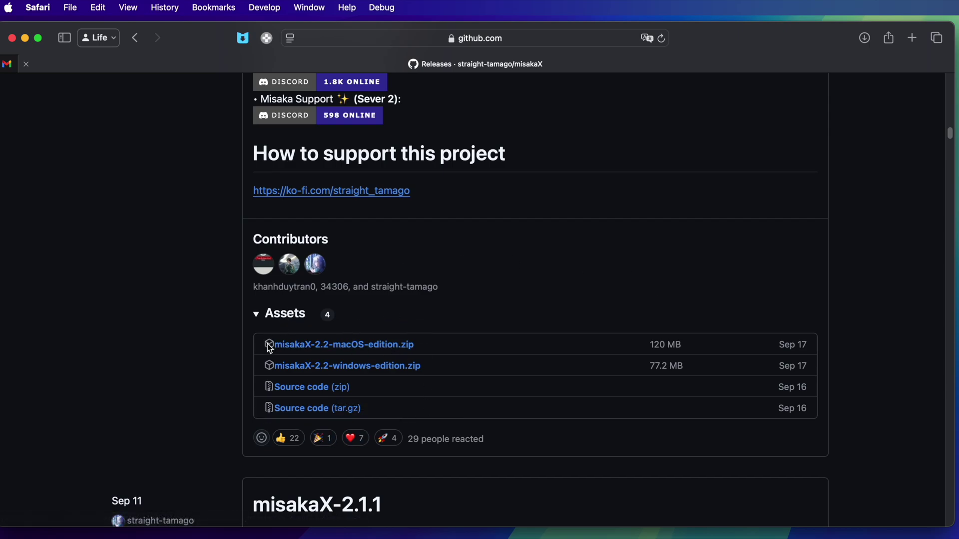
# - Download the misakaX-2.2-macOS-edition.zip asset from the release's Assets list
pyautogui.moveTo(442, 354); pyautogui.dragTo(278, 344)
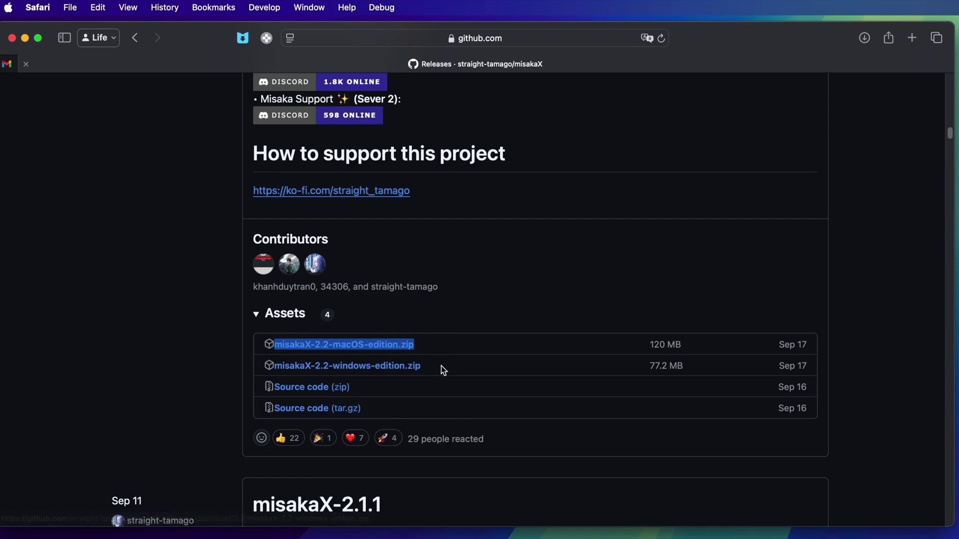
pyautogui.moveTo(443, 367); pyautogui.dragTo(266, 366)
pyautogui.click(456, 302)
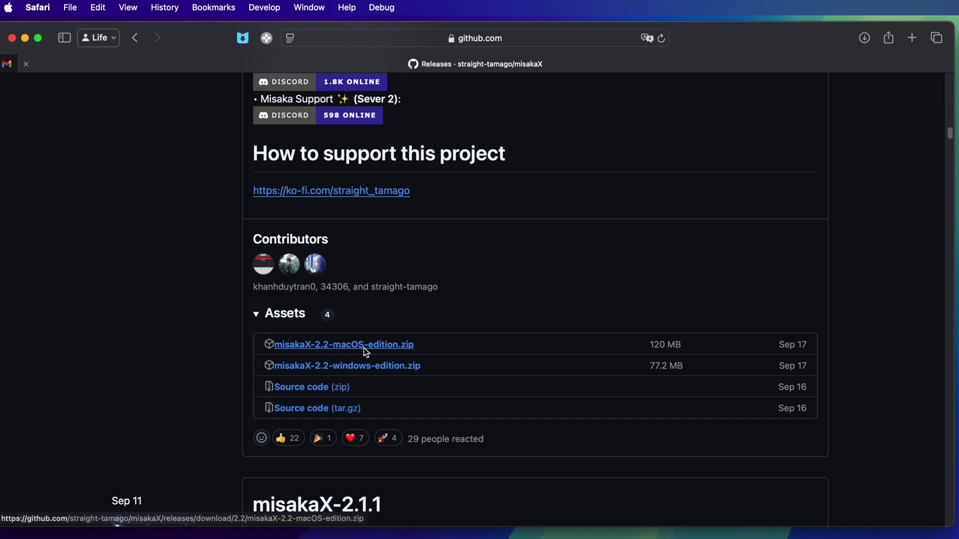
pyautogui.click(364, 348)
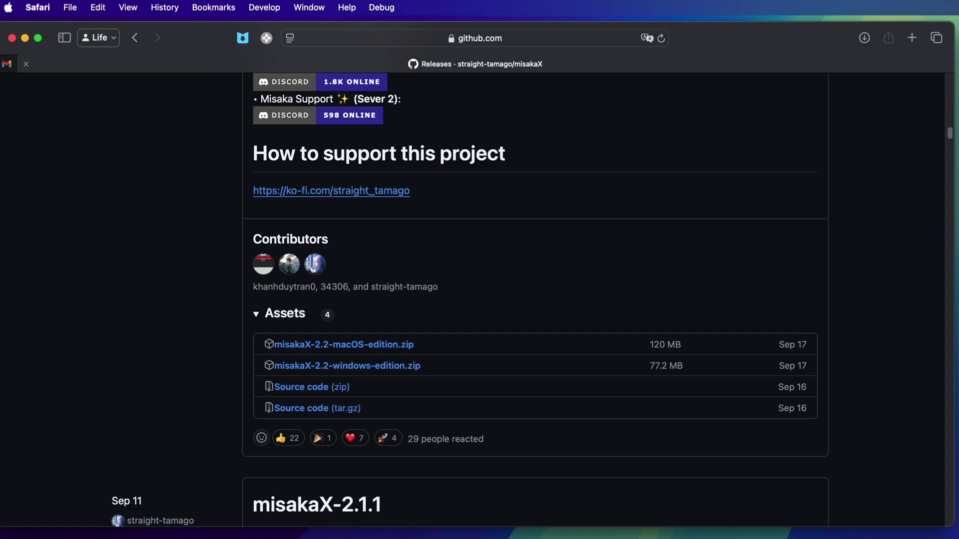
# - Unpack the misakaX zip in Downloads into misakaX.app and dismiss the damaged-app warning
pyautogui.press('super+Tab')
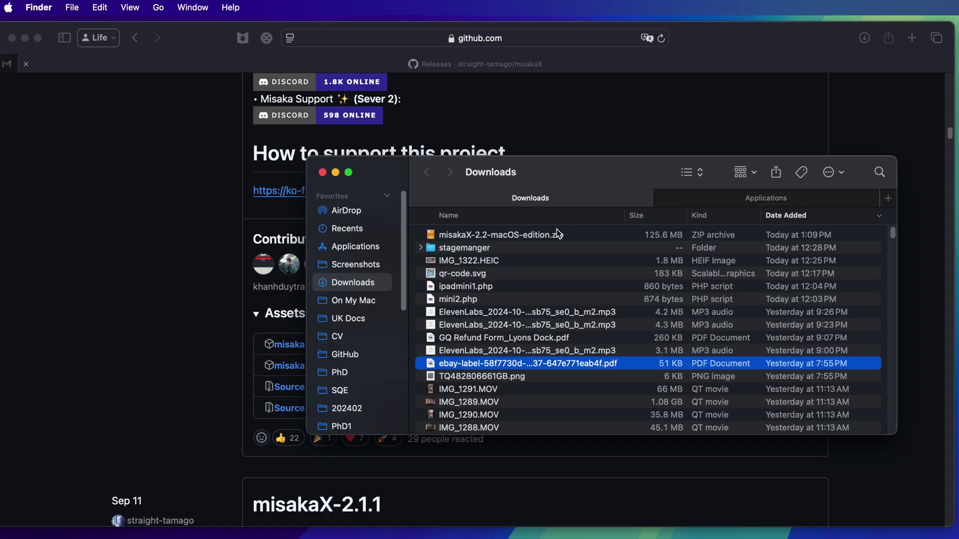
pyautogui.click(557, 235)
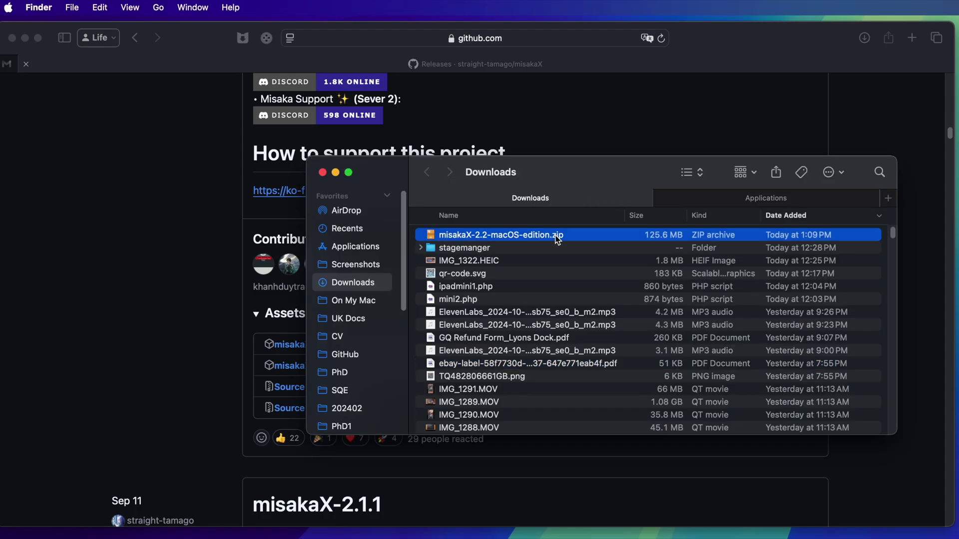
pyautogui.doubleClick(557, 238)
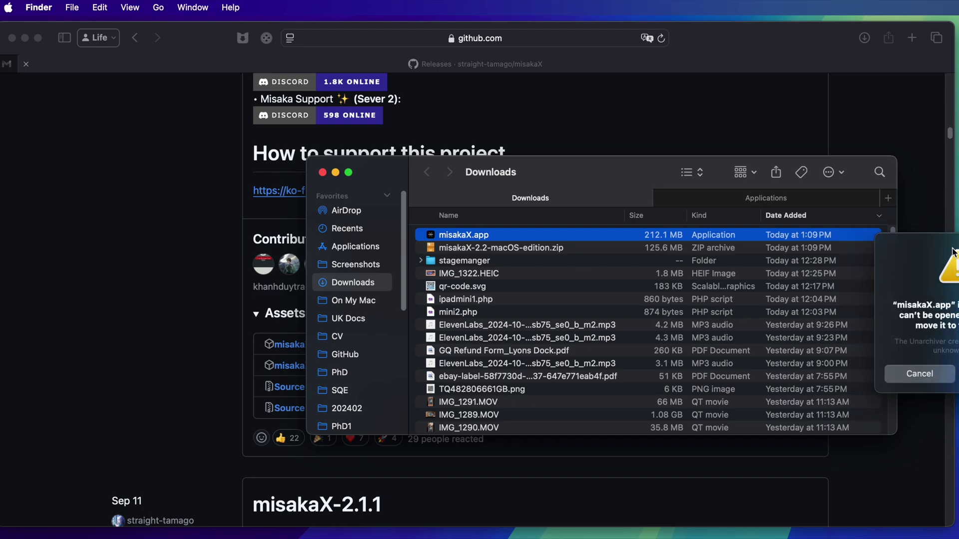
pyautogui.moveTo(927, 213)
pyautogui.mouseDown()
pyautogui.moveTo(606, 125)
pyautogui.moveTo(657, 143)
pyautogui.mouseUp()
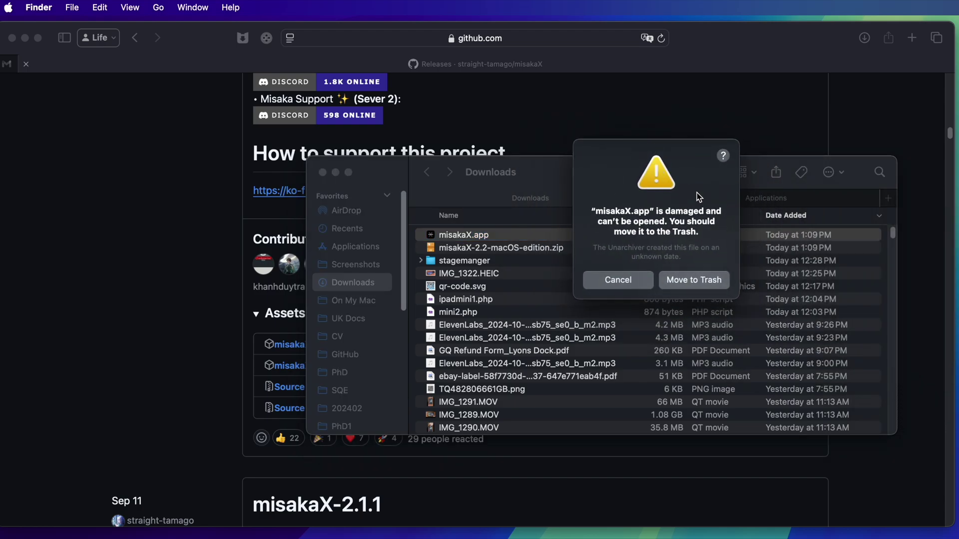
pyautogui.click(618, 283)
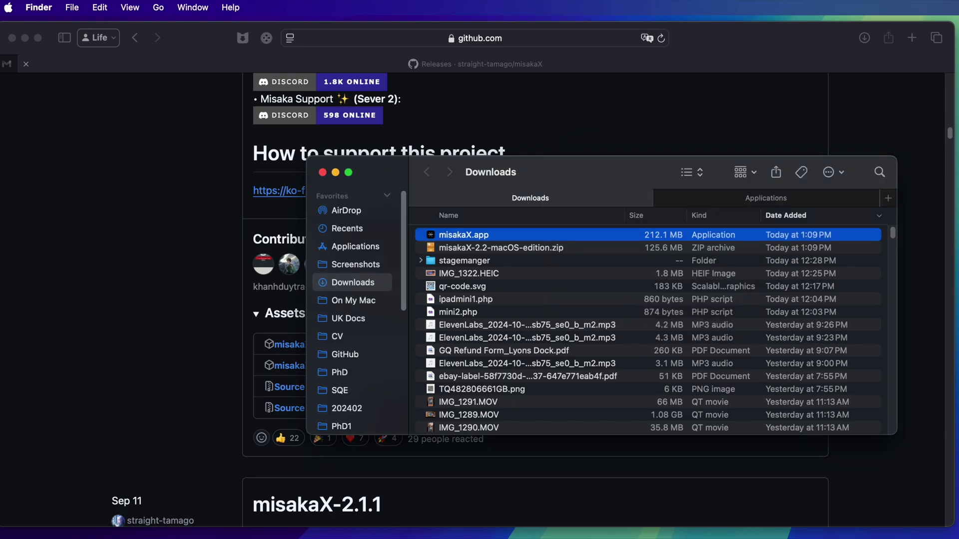
# - Launch Terminal from Spotlight search
pyautogui.press('super+space')
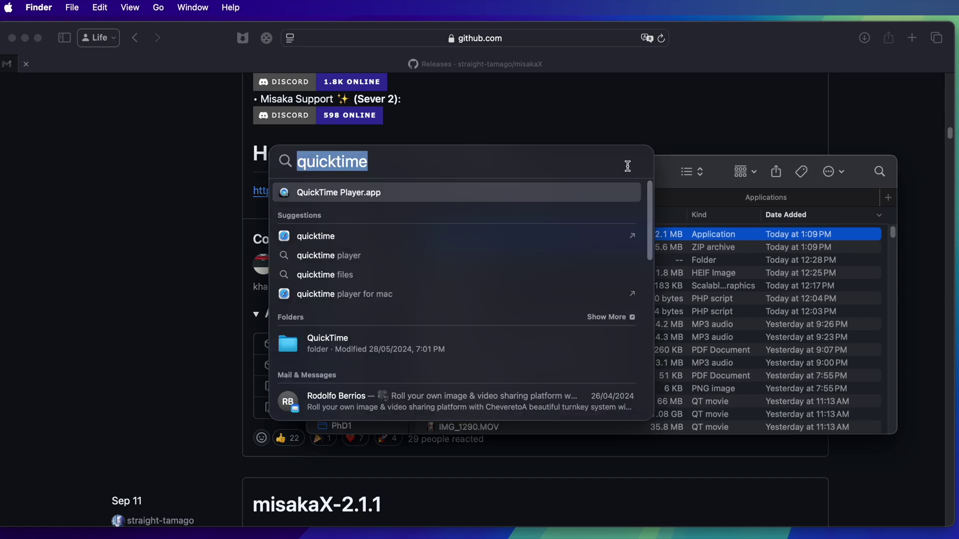
pyautogui.write('tdr')
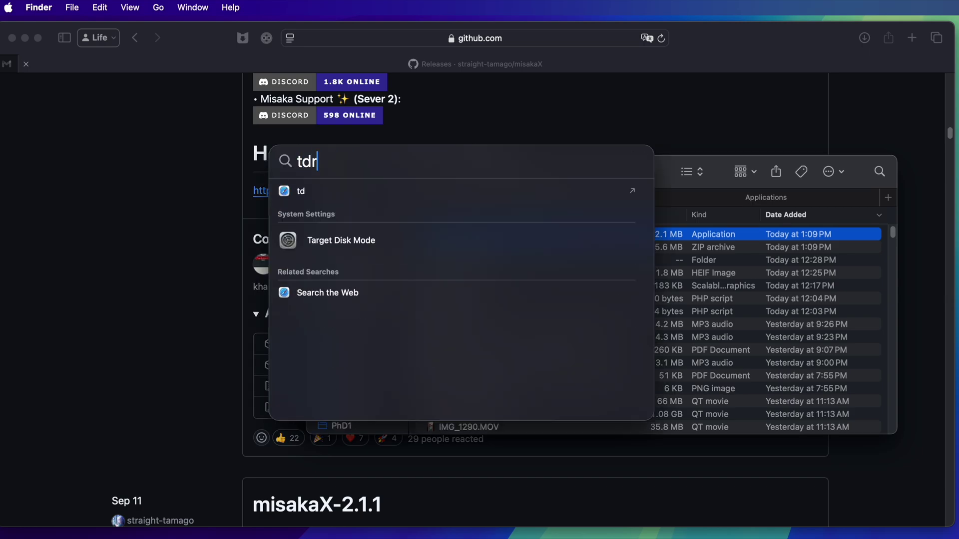
pyautogui.press('BackSpace')
pyautogui.press('BackSpace')
pyautogui.write('ermi')
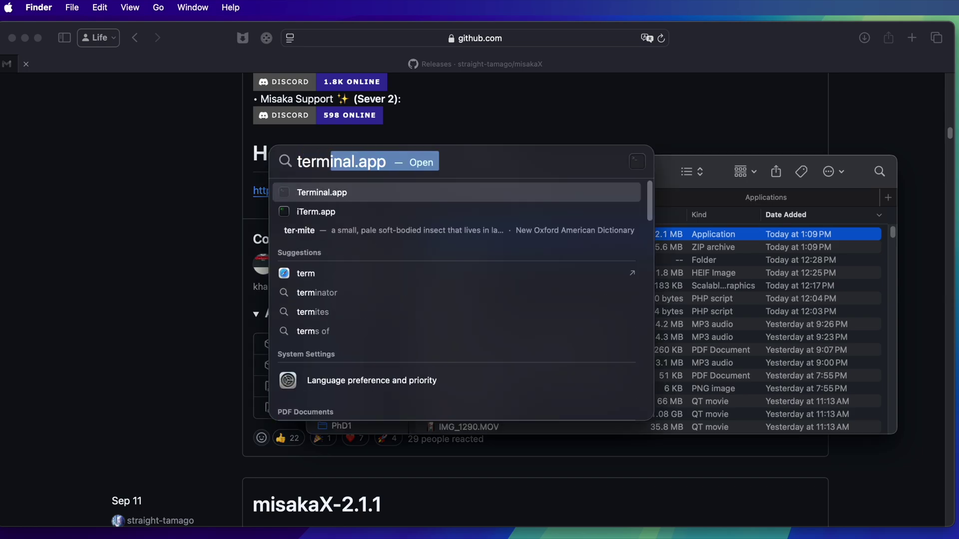
pyautogui.press('BackSpace')
pyautogui.press('Return')
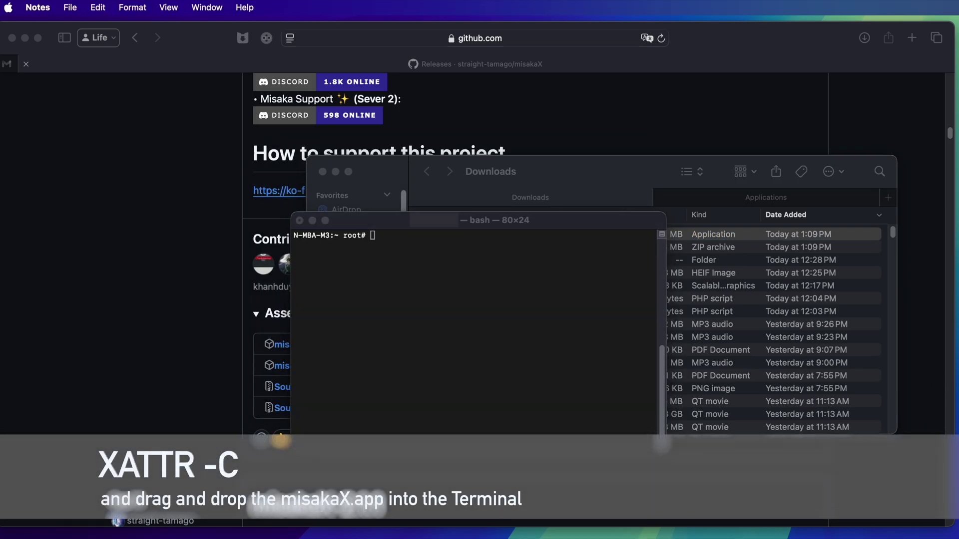
# - Run xattr -c on misakaX.app dragged in from Downloads to strip its extended attributes
pyautogui.click(567, 305)
pyautogui.write('xattr -c')
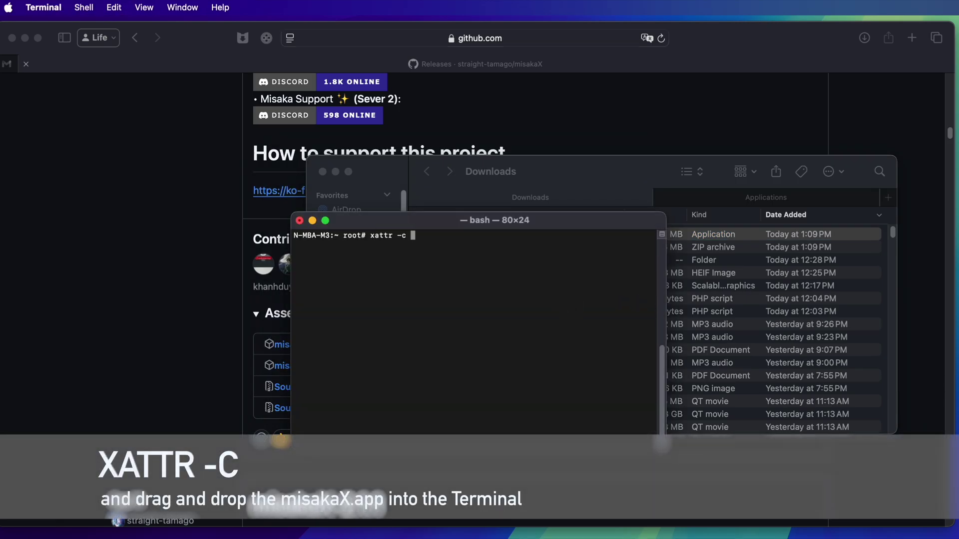
pyautogui.moveTo(579, 224); pyautogui.dragTo(356, 268)
pyautogui.moveTo(463, 234); pyautogui.dragTo(273, 333)
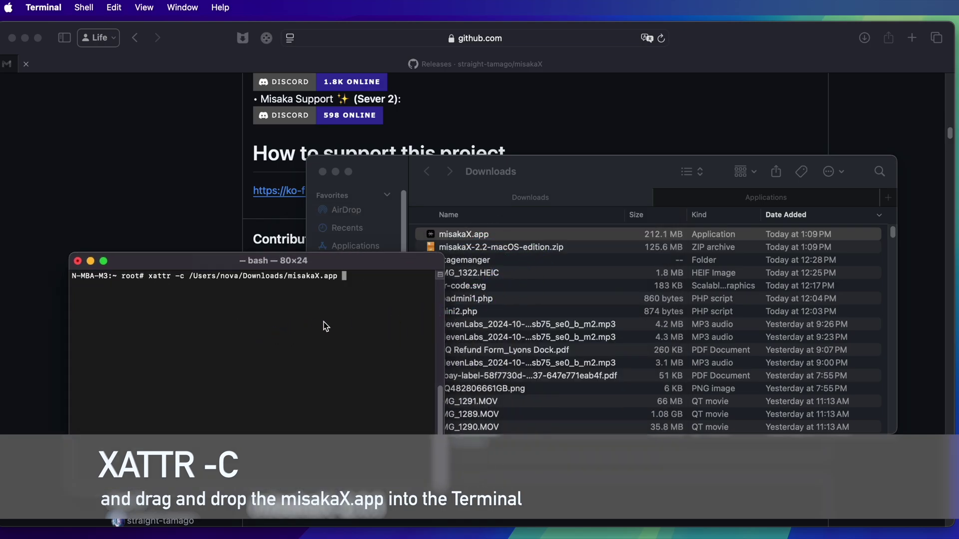
pyautogui.press('Return')
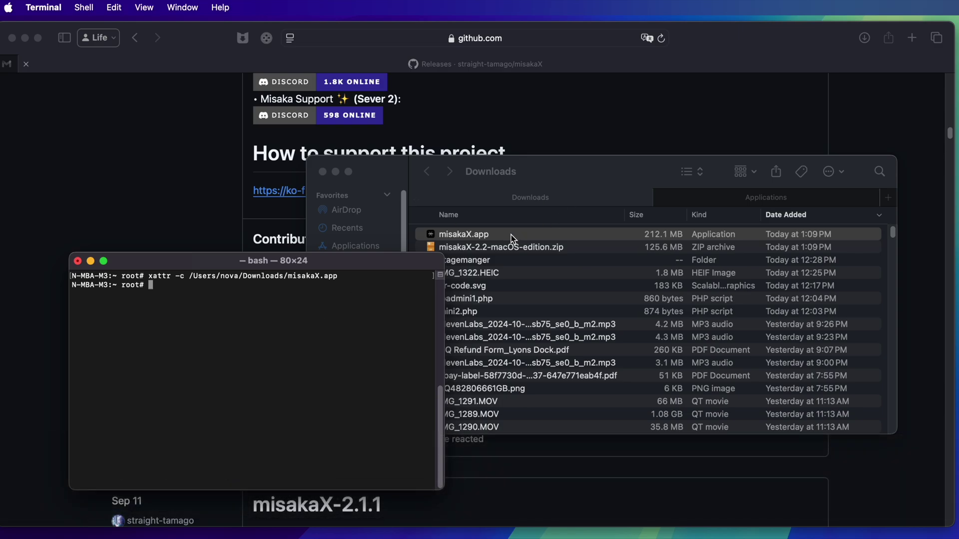
pyautogui.click(511, 234)
# - Start misakaX, then switch off Find My iPad under the Apple Account's Find My settings
pyautogui.doubleClick(485, 238)
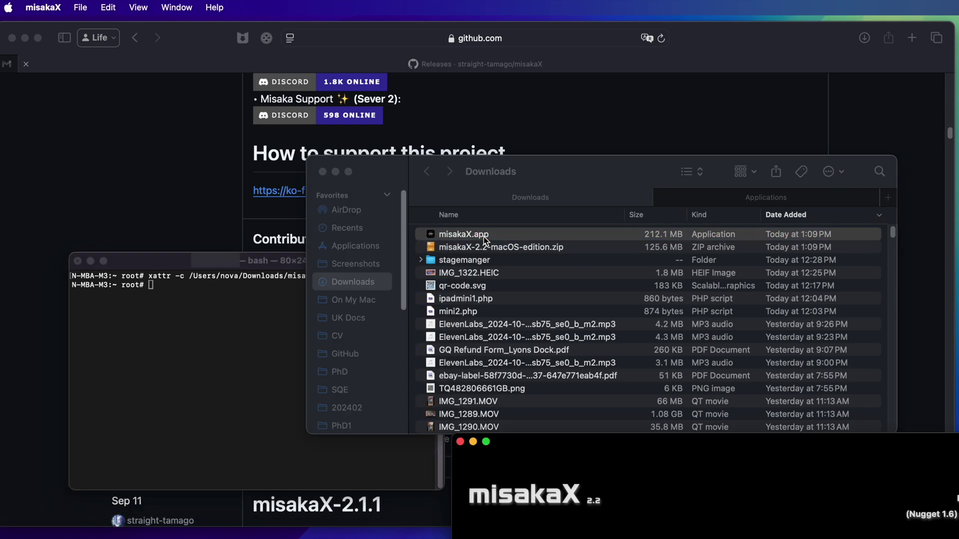
pyautogui.moveTo(748, 462); pyautogui.dragTo(575, 71)
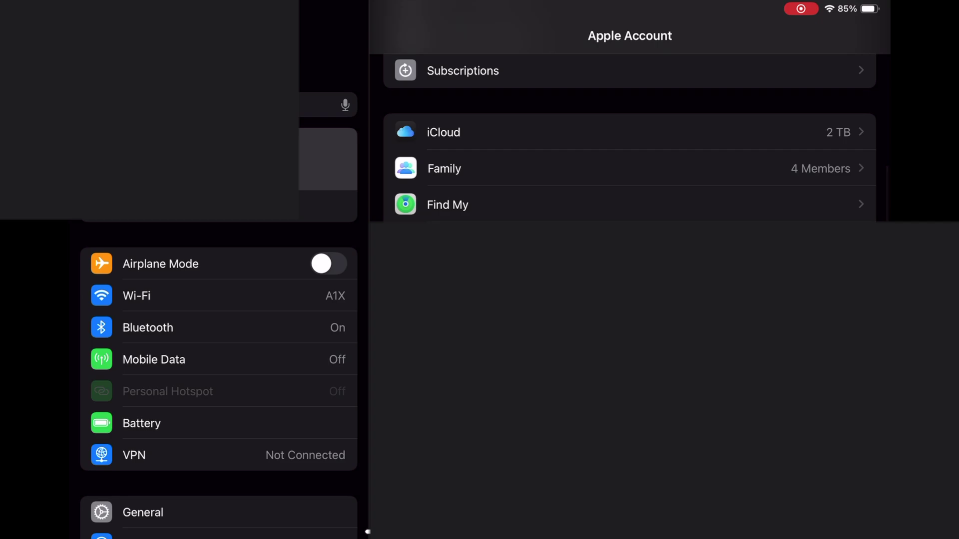
pyautogui.click(450, 204)
pyautogui.click(450, 85)
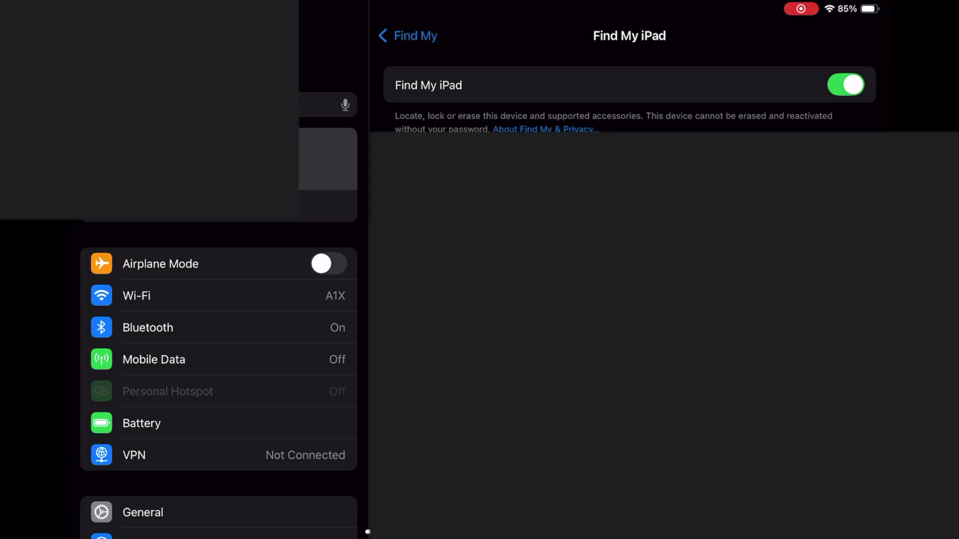
pyautogui.click(845, 85)
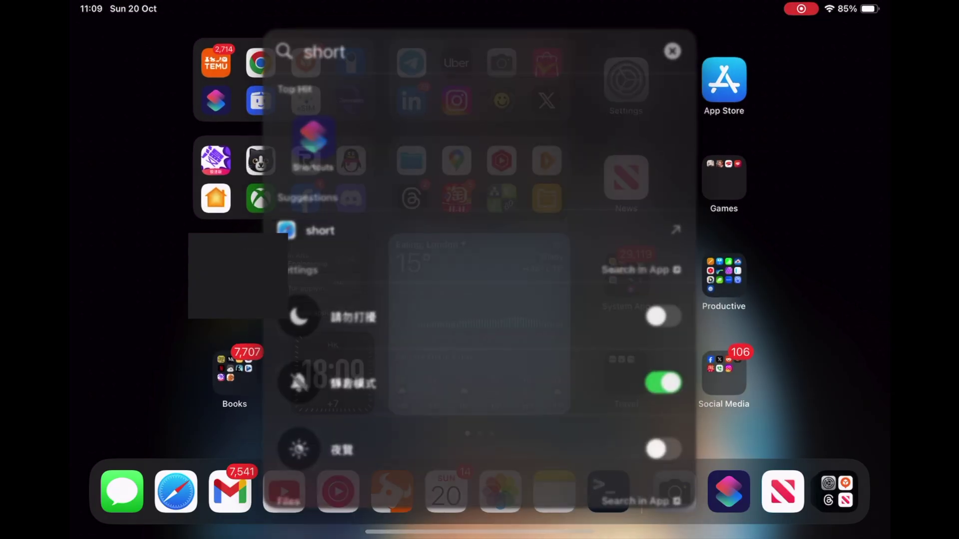
pyautogui.write('short')
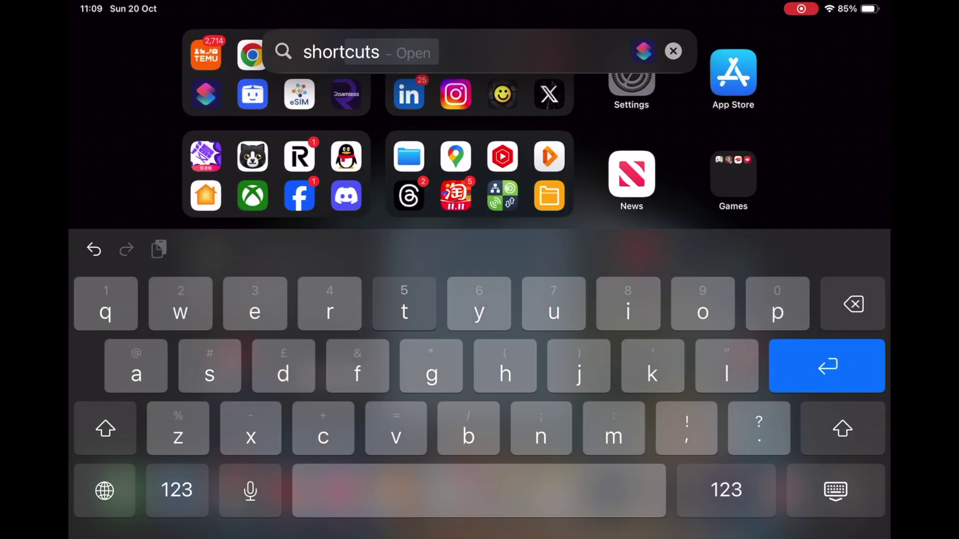
# - Run the Save MobileGestalt shortcut and save the exported file to iCloud Drive
pyautogui.press('Return')
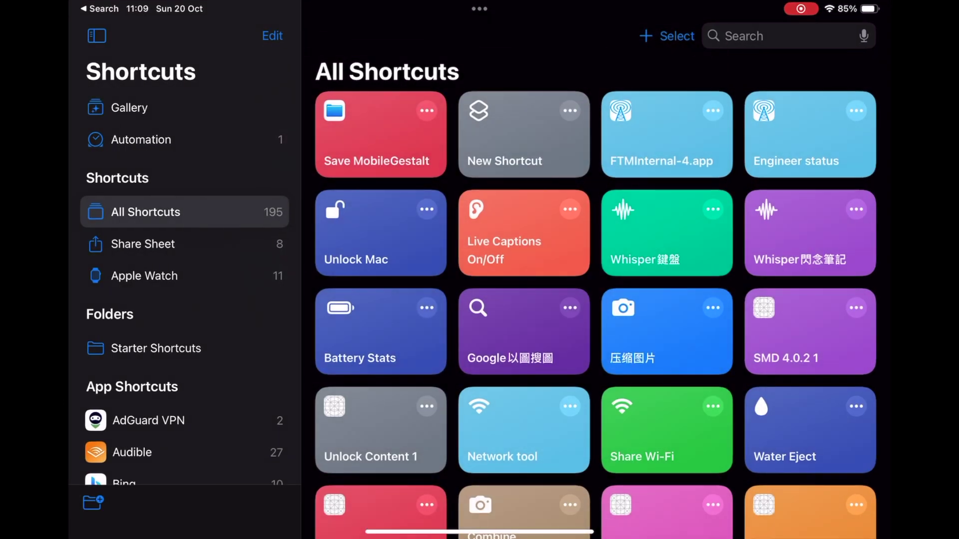
pyautogui.click(380, 135)
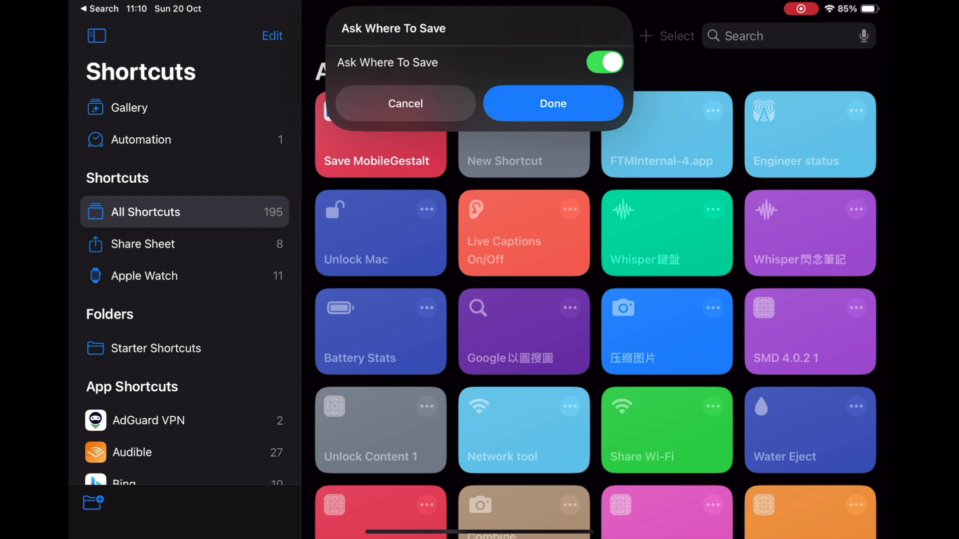
pyautogui.click(553, 103)
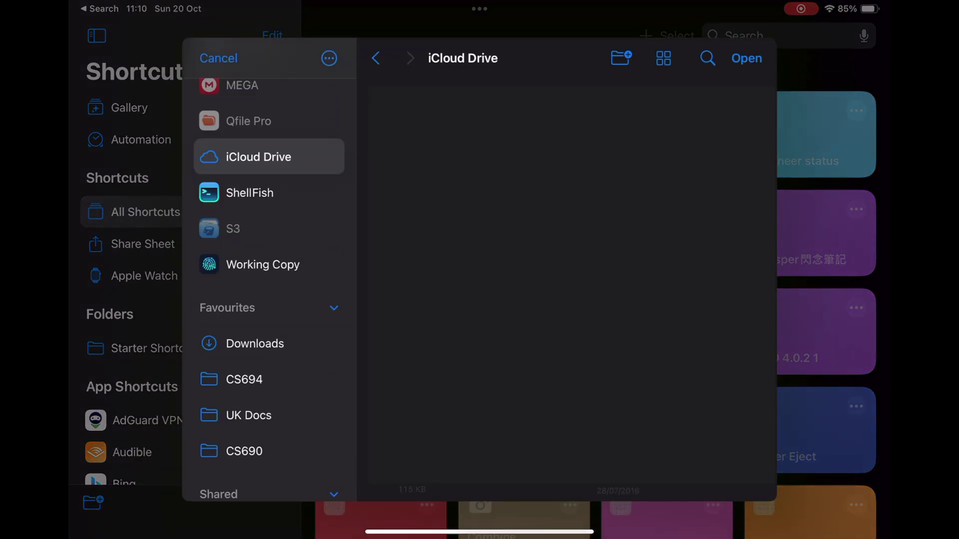
pyautogui.click(746, 58)
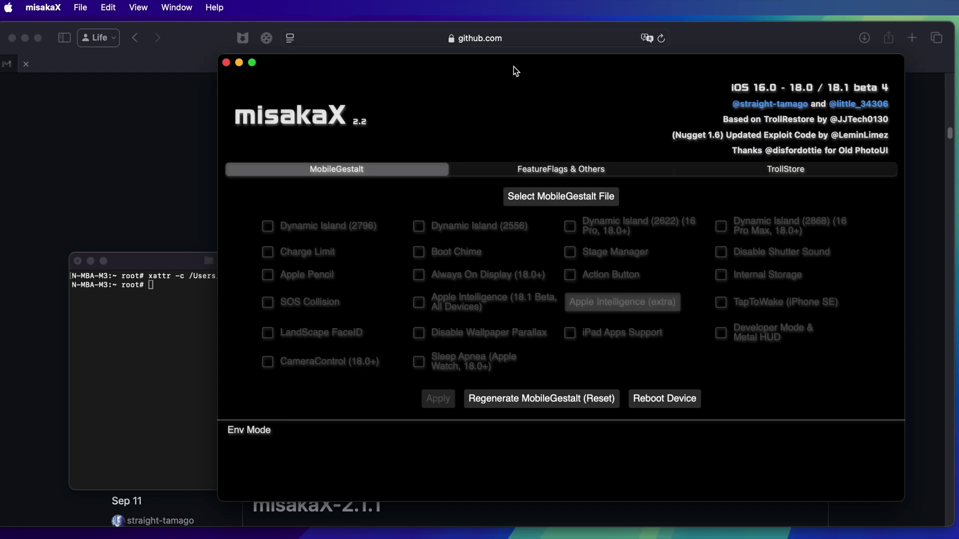
pyautogui.moveTo(514, 73); pyautogui.dragTo(487, 62)
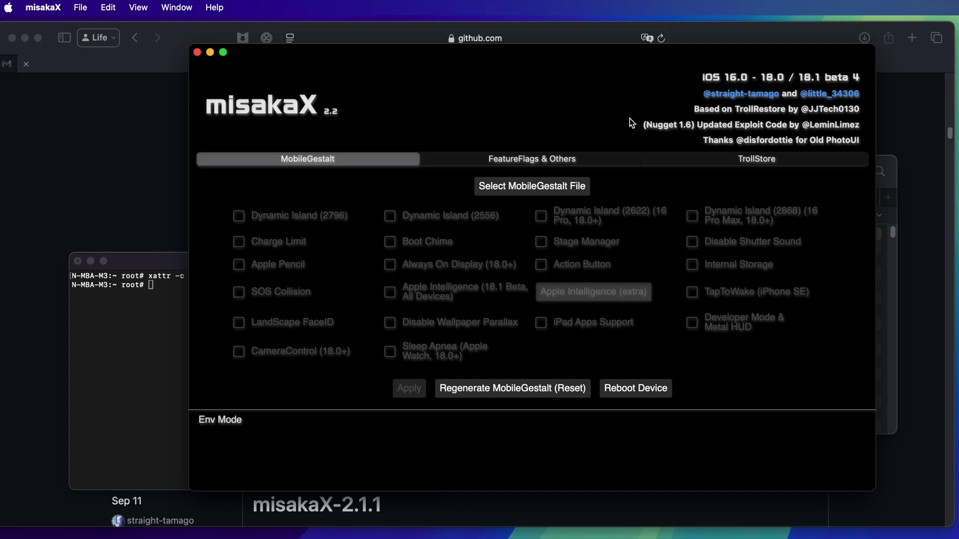
# - Load com.apple.MobileGestalt.plist into misakaX and tick the Stage Manager feature
pyautogui.click(553, 188)
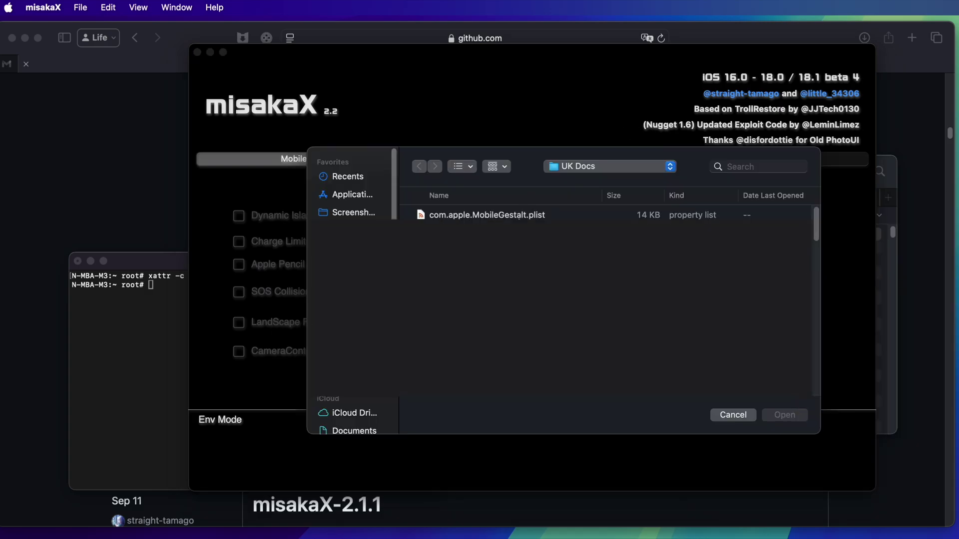
pyautogui.click(519, 216)
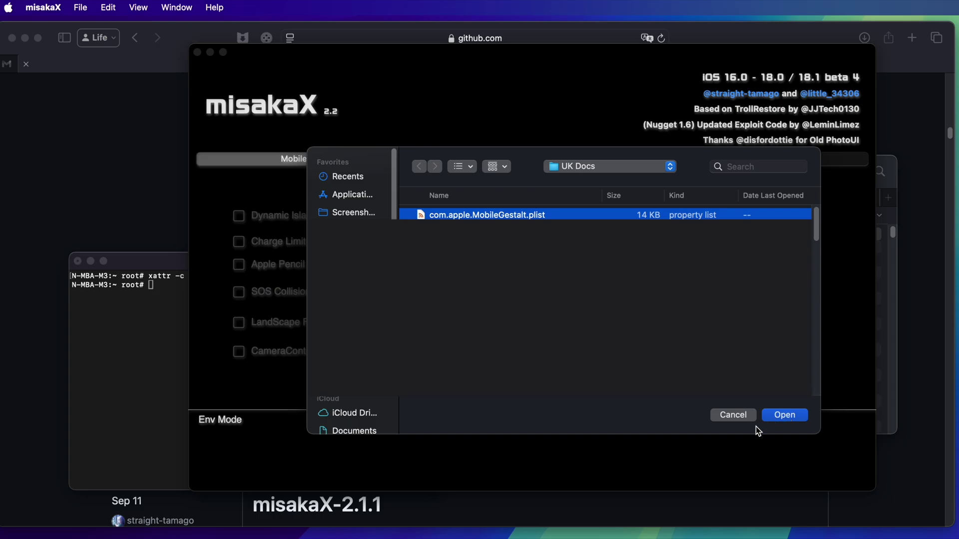
pyautogui.click(784, 415)
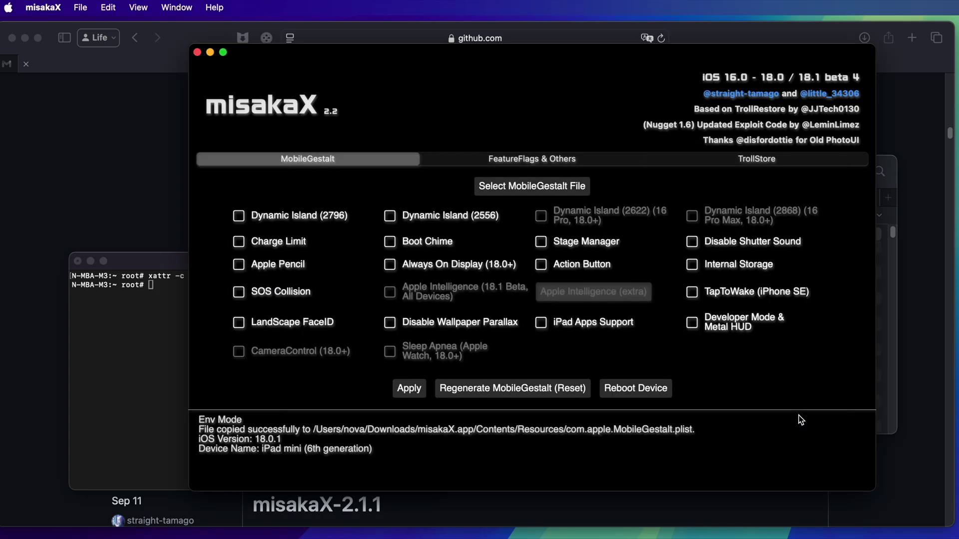
pyautogui.click(540, 242)
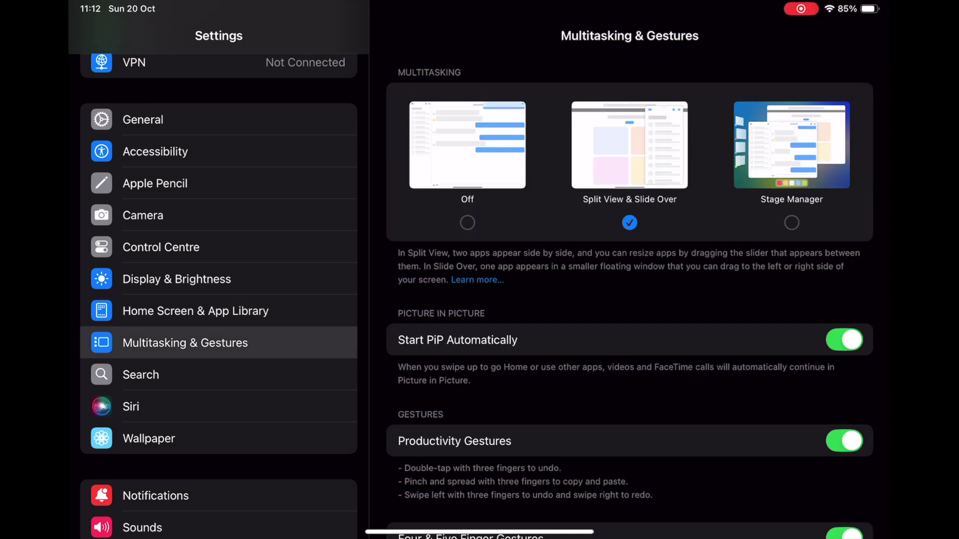
# - Toggle the multitasking mode between Stage Manager and Split View & Slide Over in Multitasking & Gestures
pyautogui.click(791, 222)
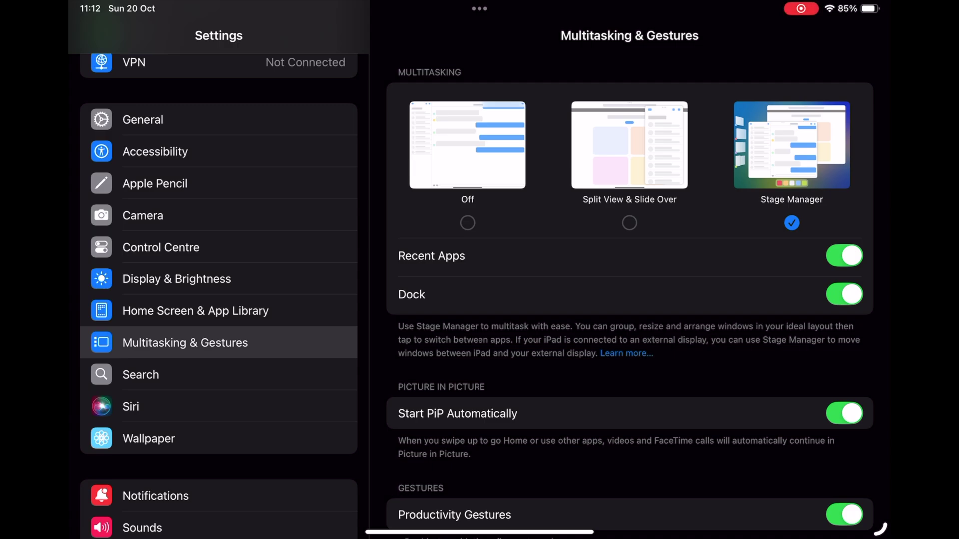
pyautogui.click(629, 223)
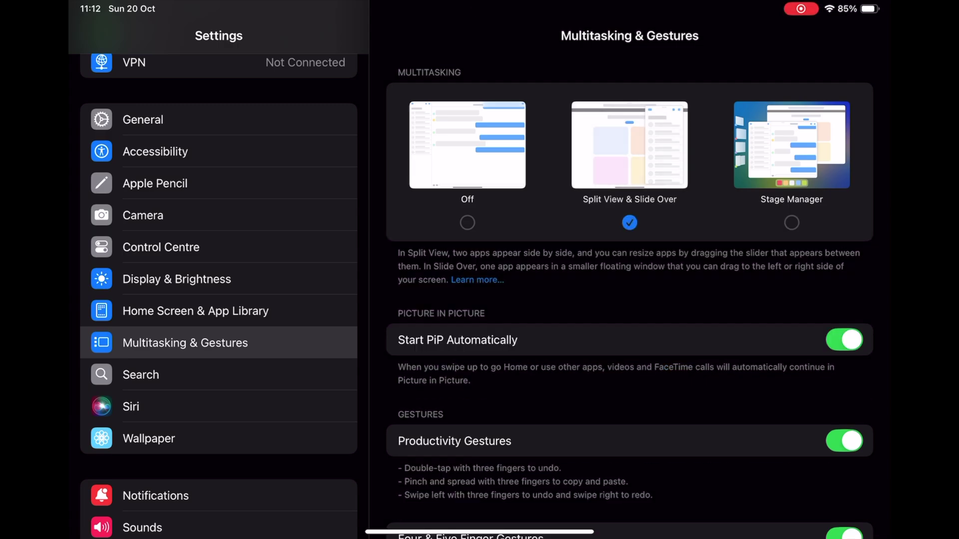
pyautogui.click(791, 223)
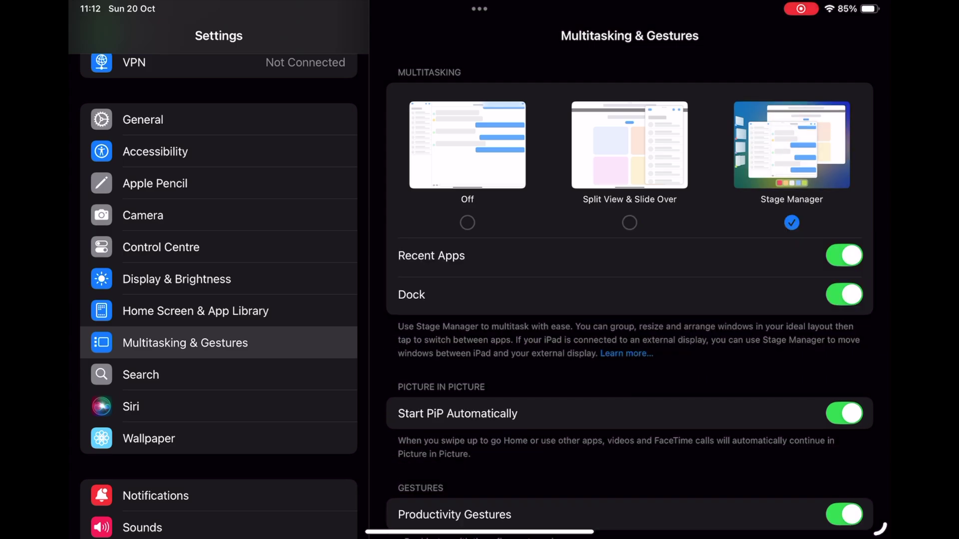
pyautogui.click(629, 223)
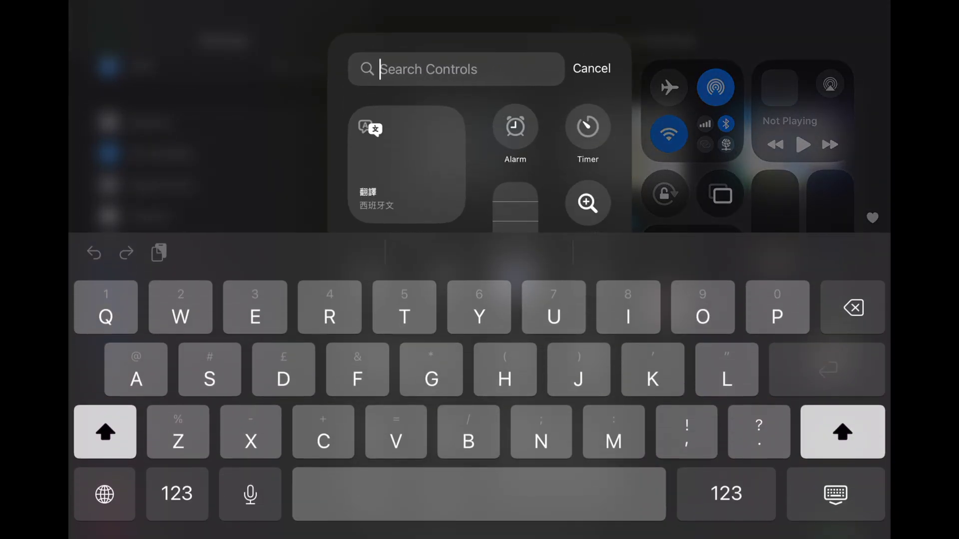
pyautogui.write('Stag')
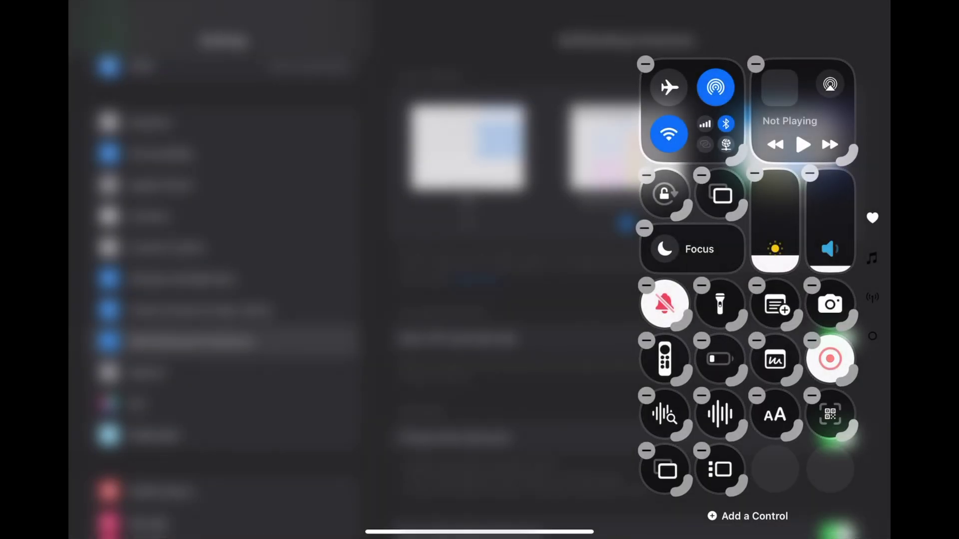
# - Exit Control Centre edit mode and dismiss it to return to Settings
pyautogui.click(480, 300)
pyautogui.click(480, 300)
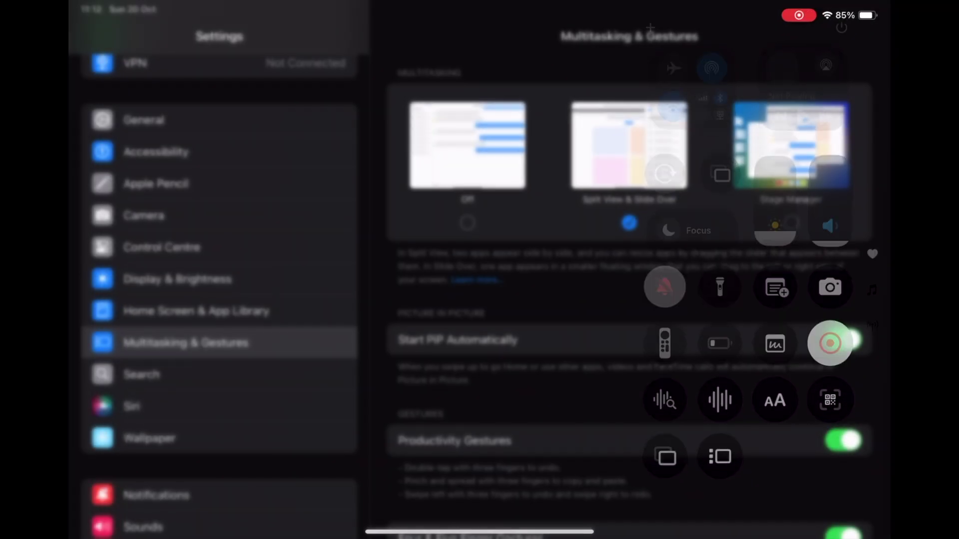